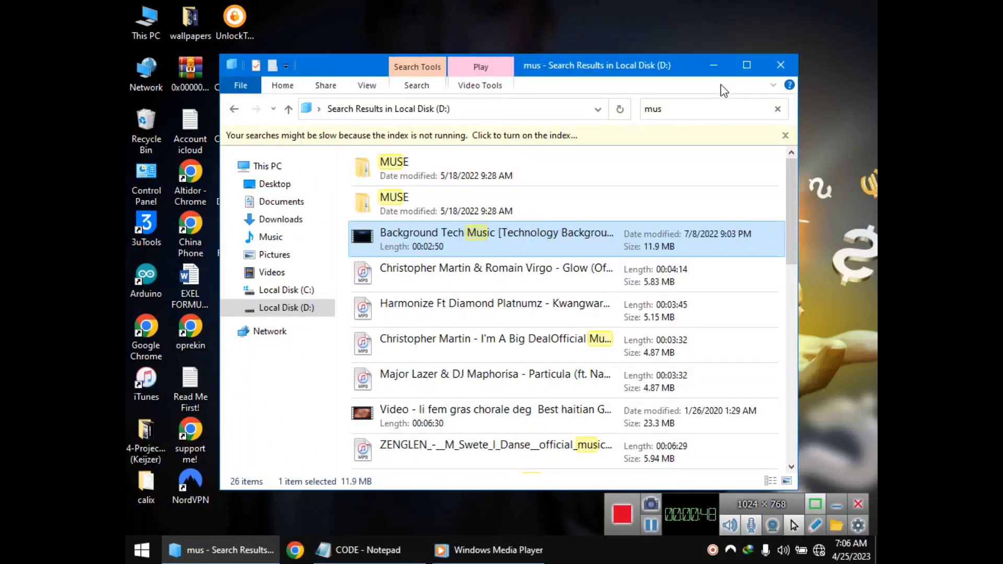
# Minimize the file search results window
pyautogui.click(751, 61)
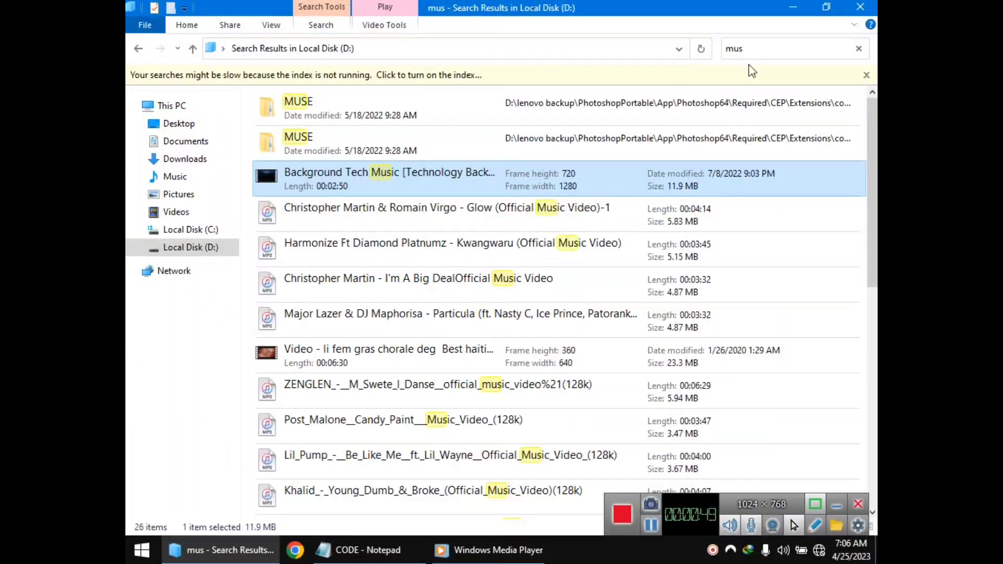
pyautogui.click(789, 5)
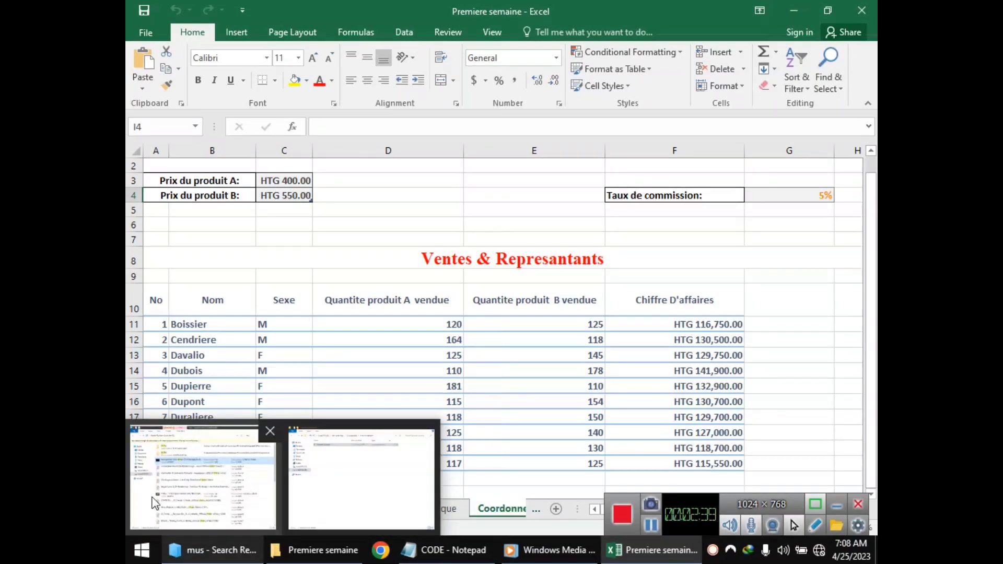
# Review the Excel workbook's worksheets in order, from "Agrandir les colonnes &lignes" through to "CIB EXERCICE 1"
pyautogui.click(148, 510)
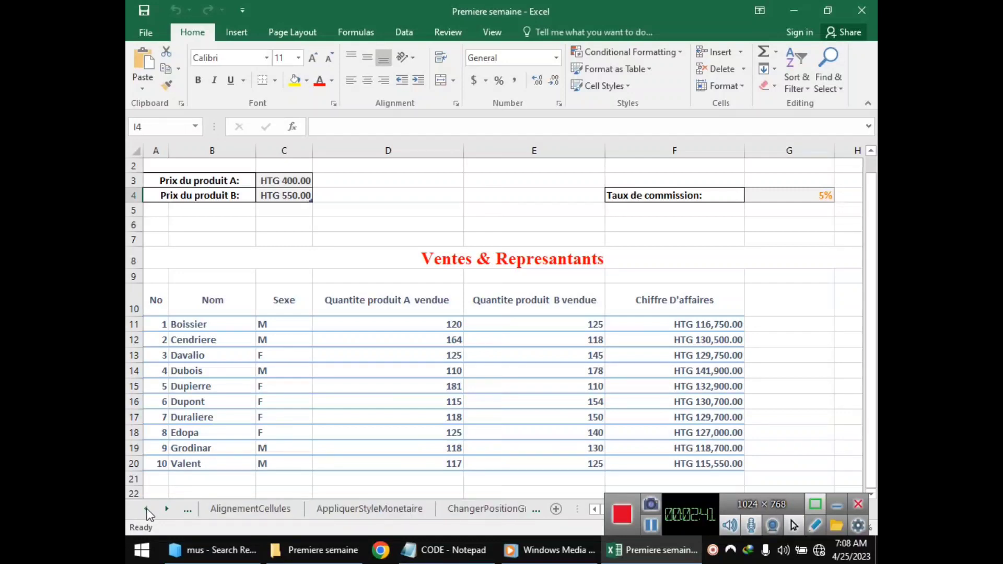
pyautogui.click(148, 510)
pyautogui.click(233, 511)
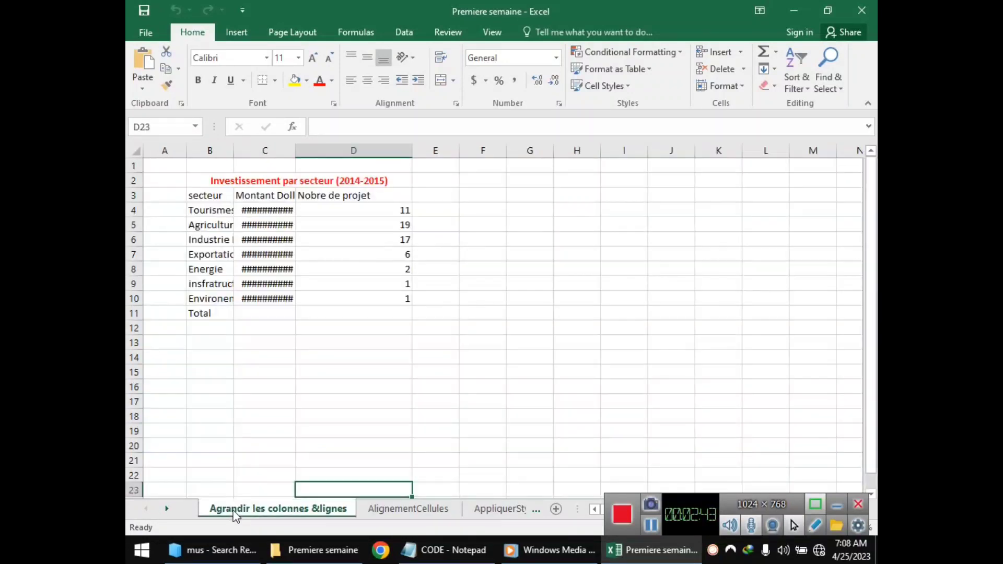
pyautogui.click(373, 506)
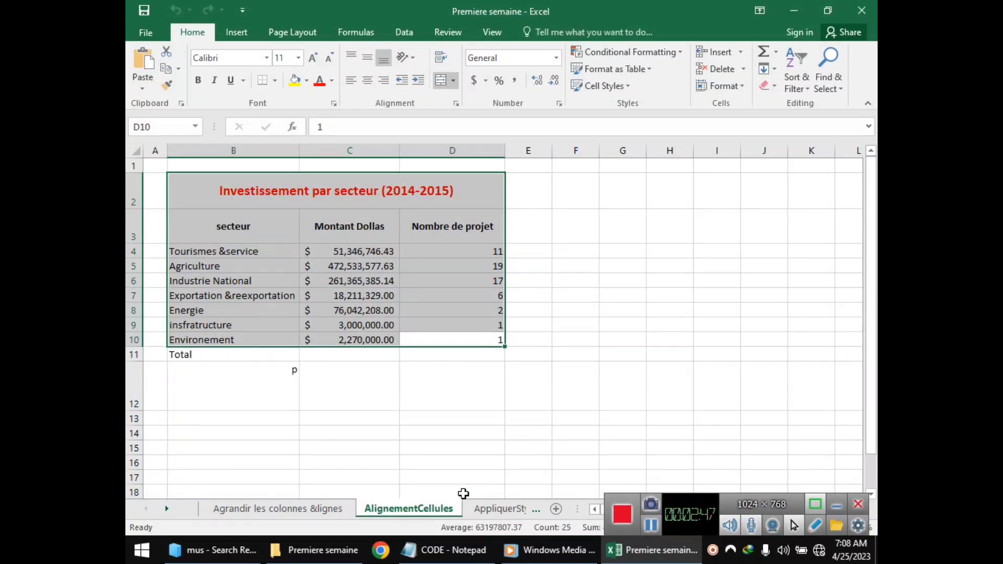
pyautogui.click(486, 508)
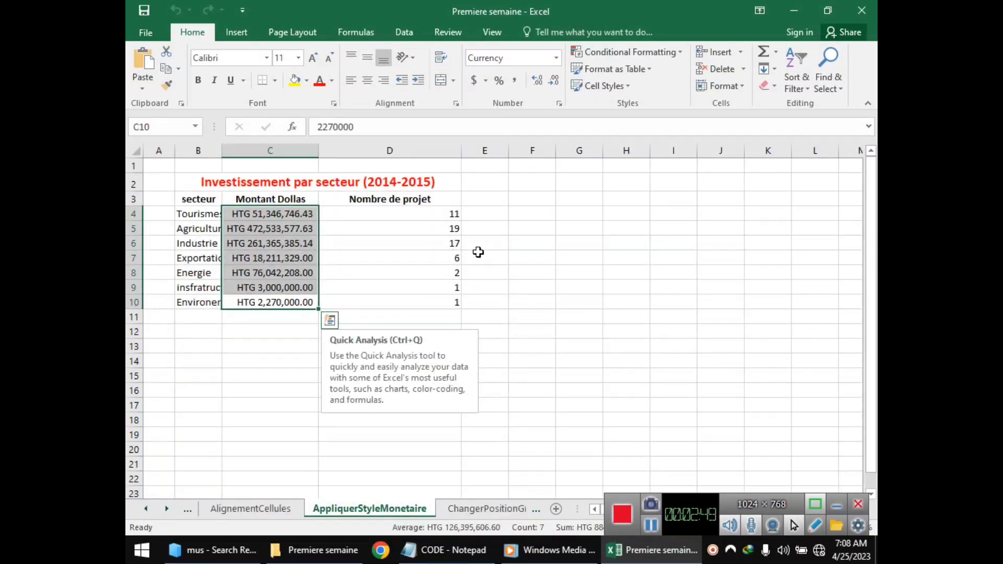
pyautogui.click(496, 507)
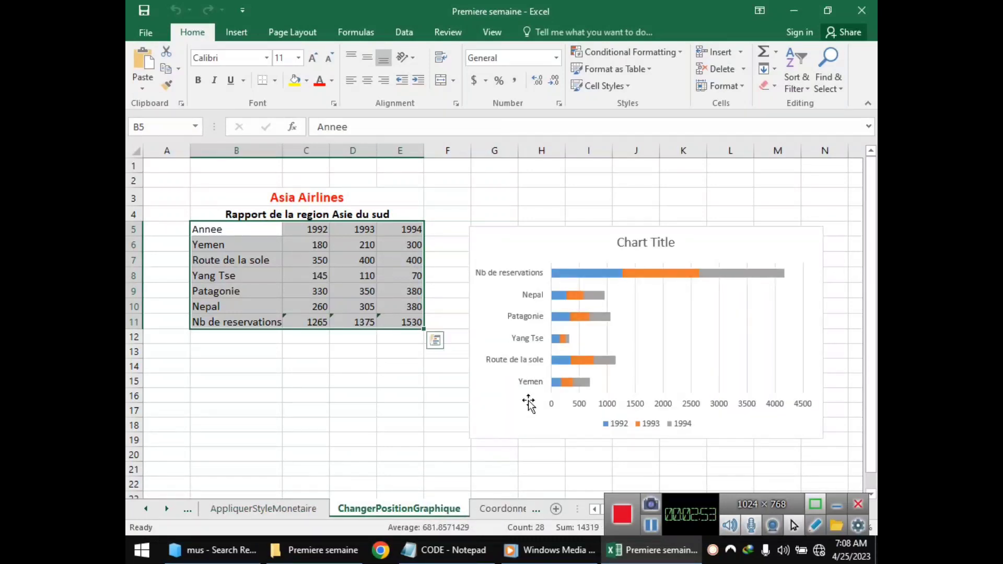
pyautogui.click(493, 506)
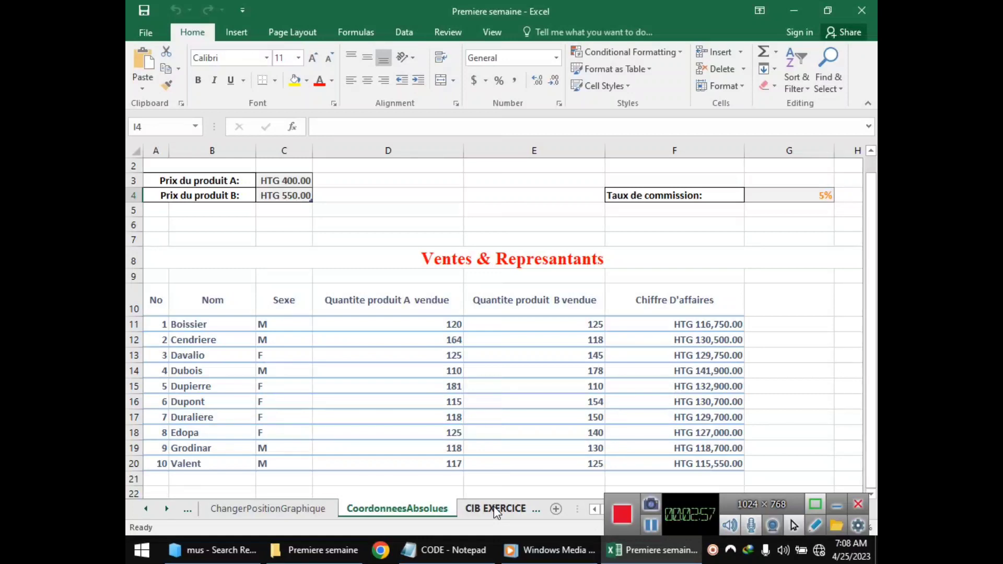
pyautogui.click(494, 507)
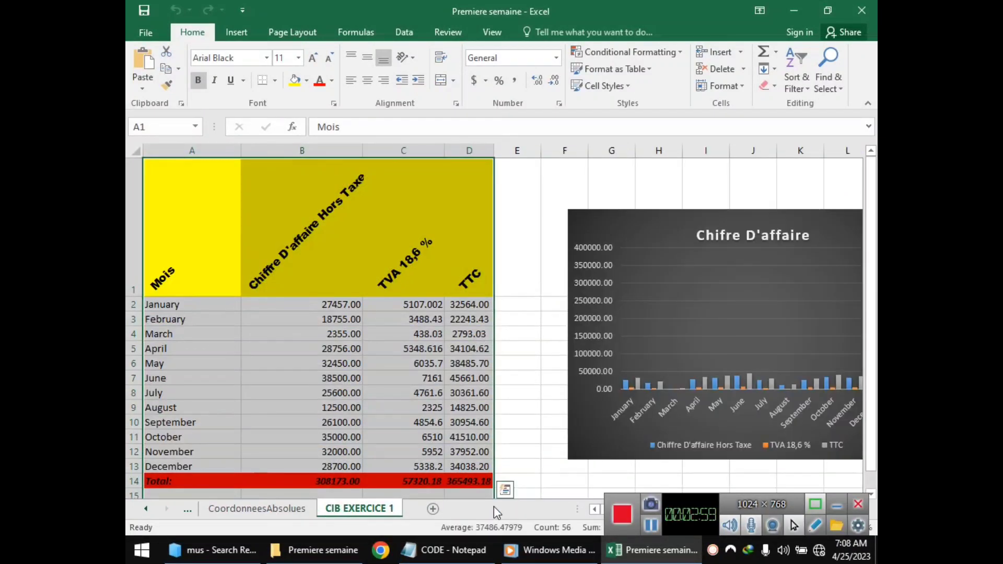
# Delete the "Chifre D'affaire" chart from the CIB EXERCICE 1 sheet
pyautogui.click(672, 344)
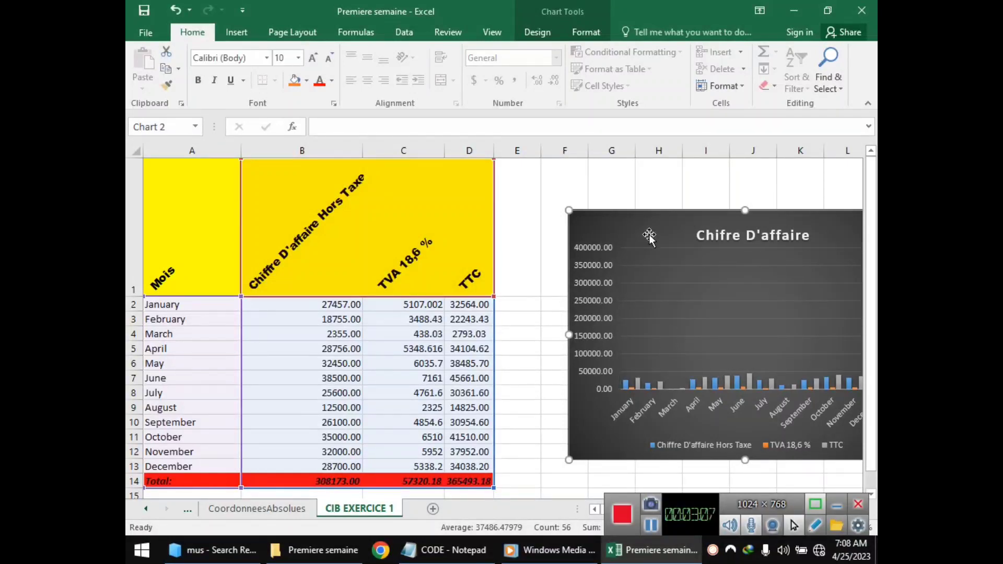
pyautogui.press('Delete')
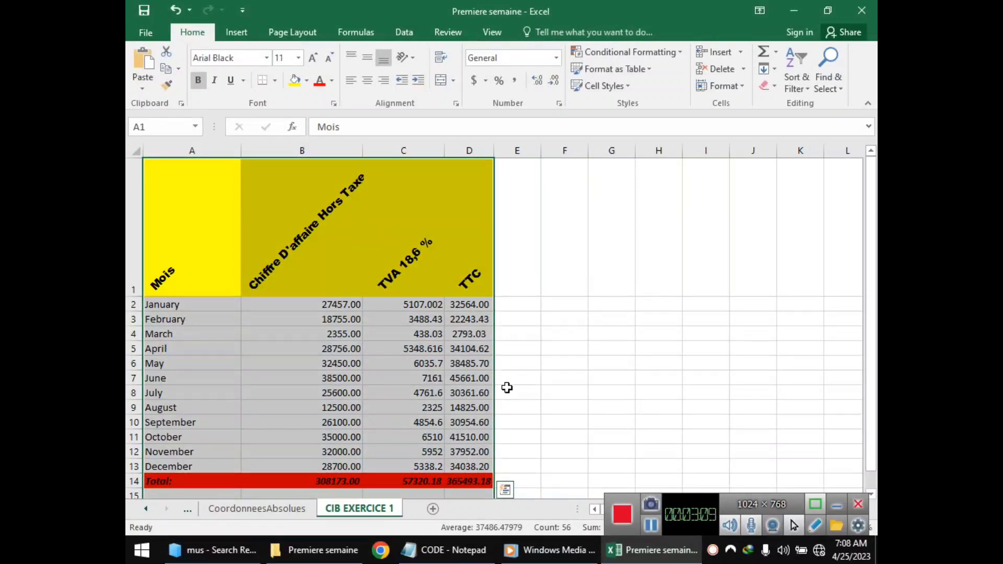
# Clear the monthly TVA and TTC values in C2:D13 and the totals in B14:D14
pyautogui.click(405, 307)
pyautogui.moveTo(418, 365); pyautogui.dragTo(462, 384)
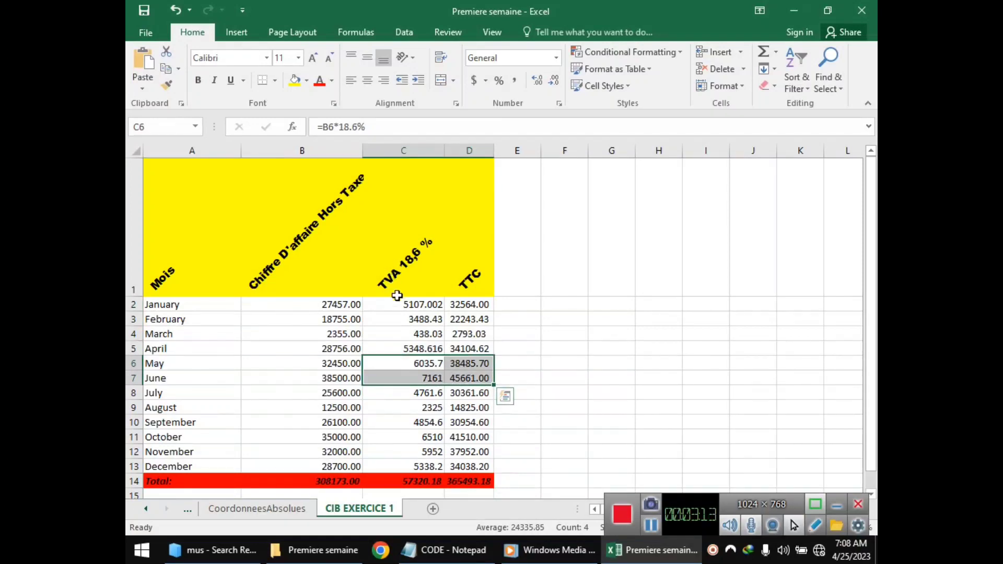
pyautogui.moveTo(400, 302); pyautogui.dragTo(472, 462)
pyautogui.press('Delete')
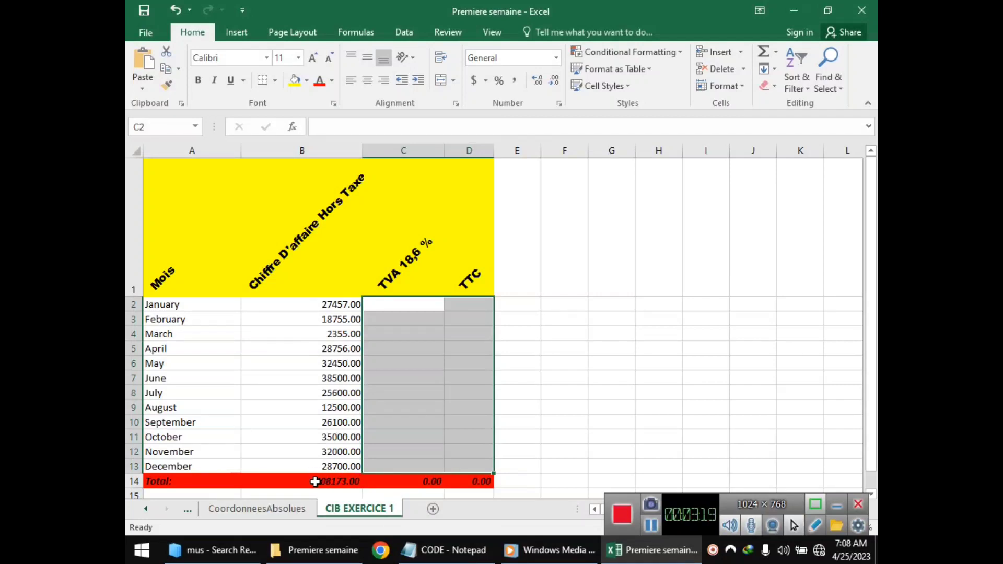
pyautogui.moveTo(316, 480); pyautogui.dragTo(467, 481)
pyautogui.press('Delete')
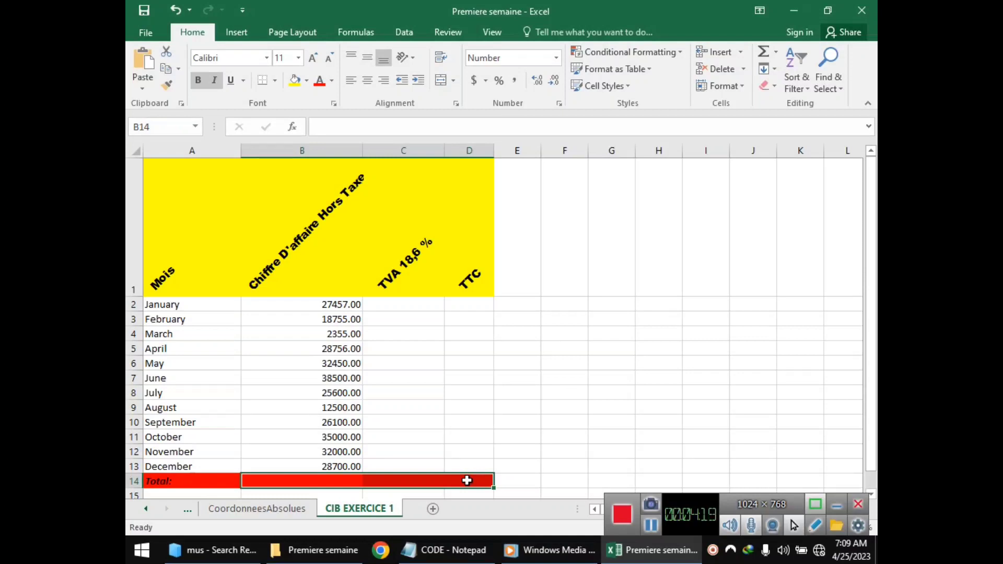
# Minimize the Premiere semaine workbook and the folder window to reveal the desktop
pyautogui.click(792, 10)
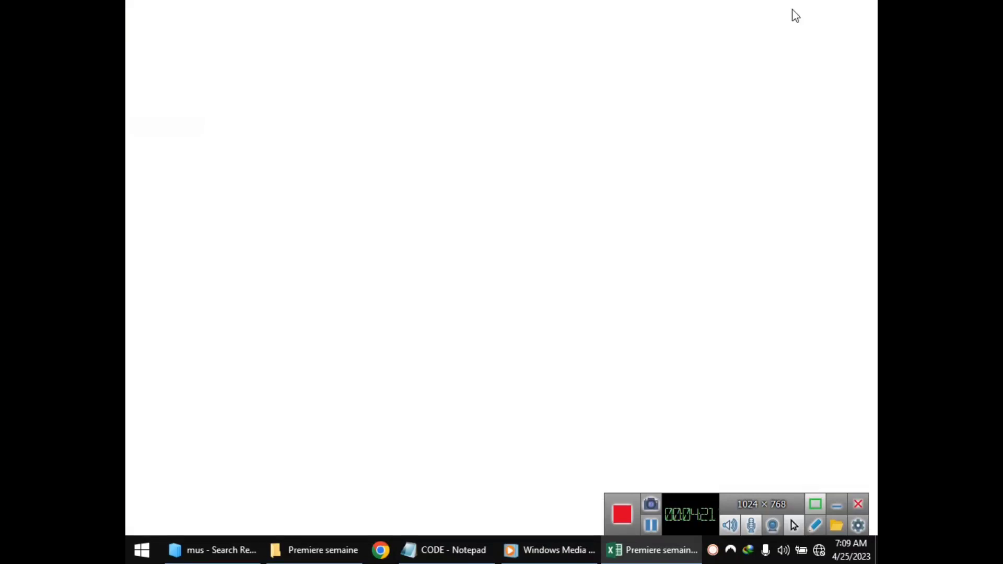
pyautogui.click(793, 12)
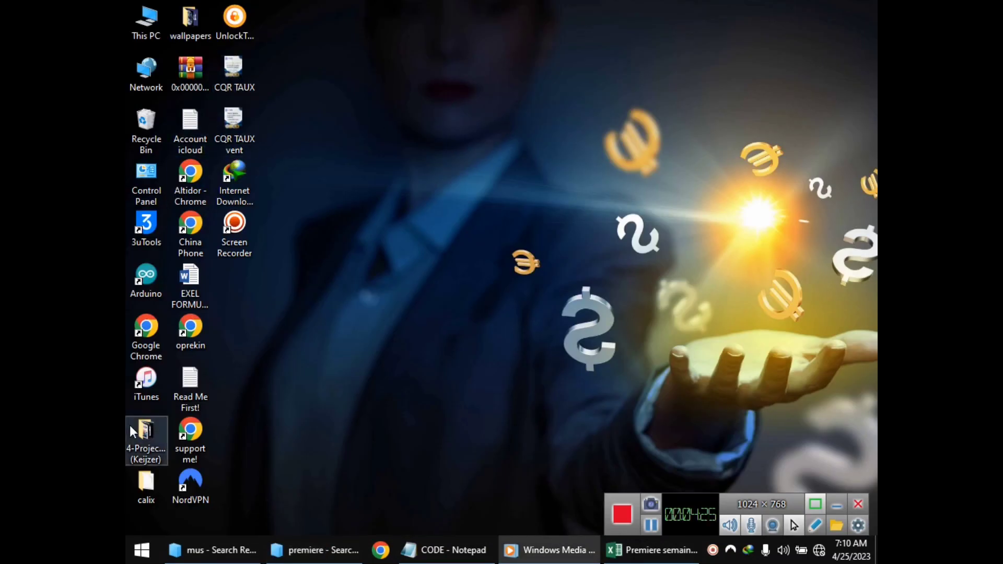
pyautogui.doubleClick(183, 286)
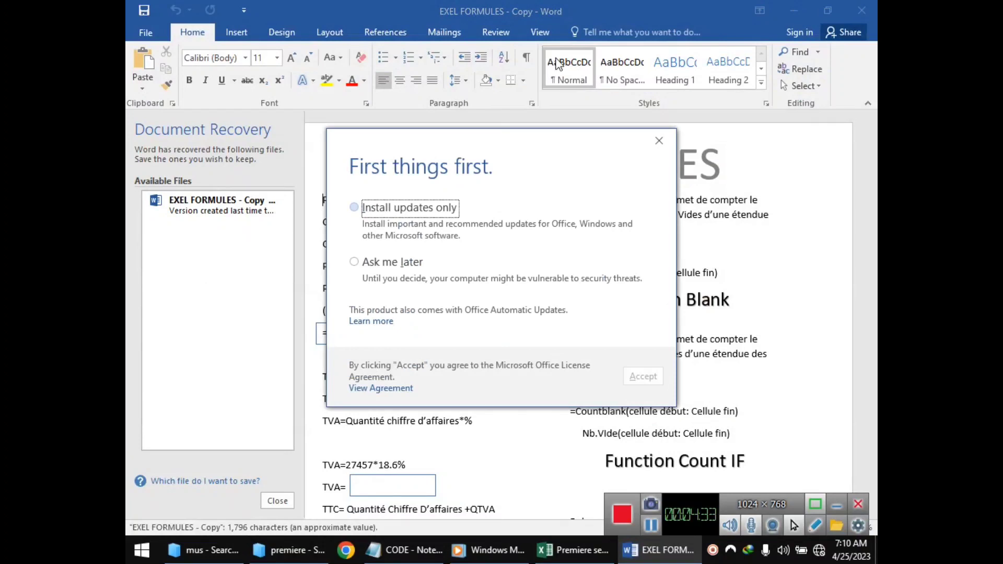
pyautogui.click(657, 137)
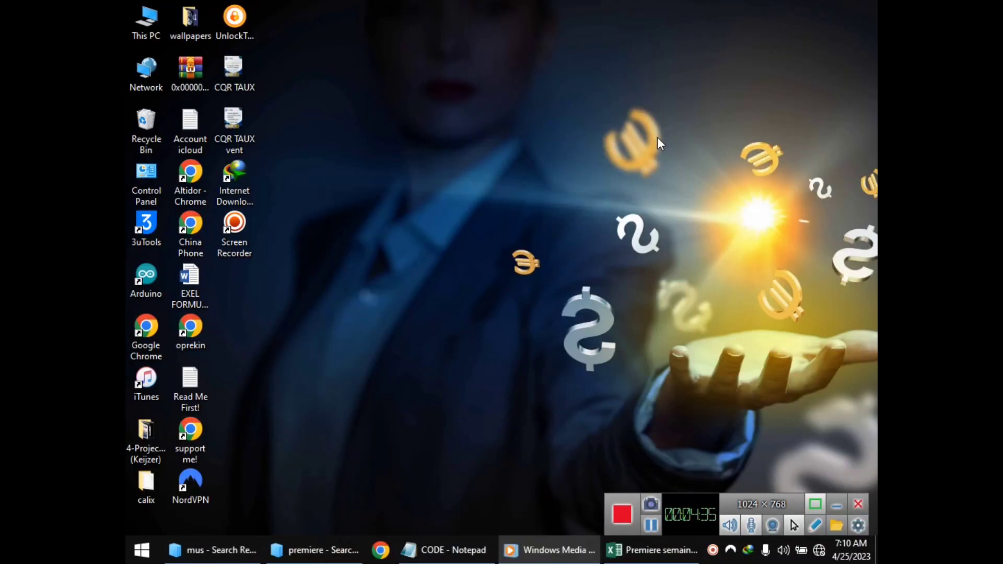
pyautogui.moveTo(650, 550)
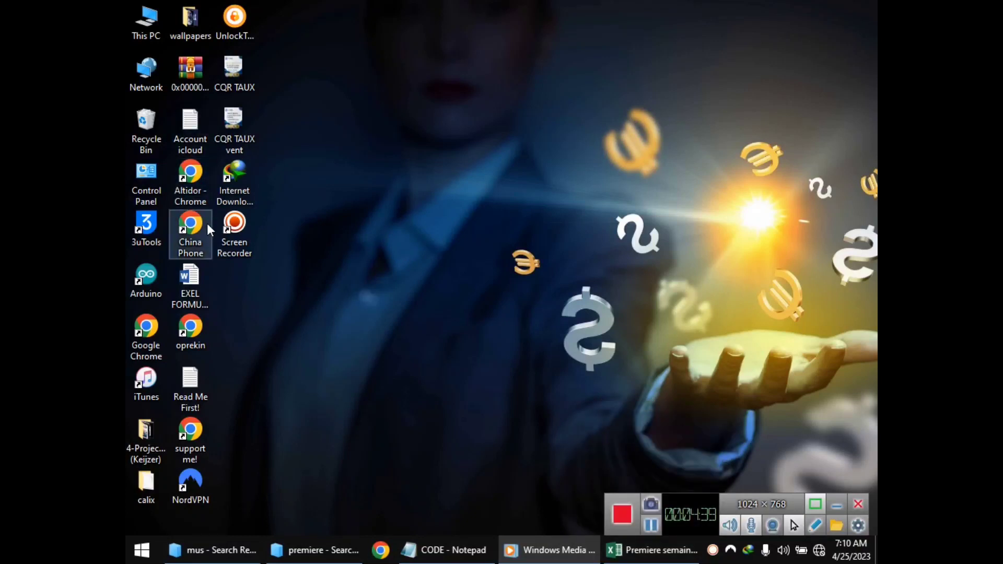
# Open the EXEL FORMULES document in Word, accept the update prompt with "Ask me later", and read its TVA and TTC formulas
pyautogui.doubleClick(192, 271)
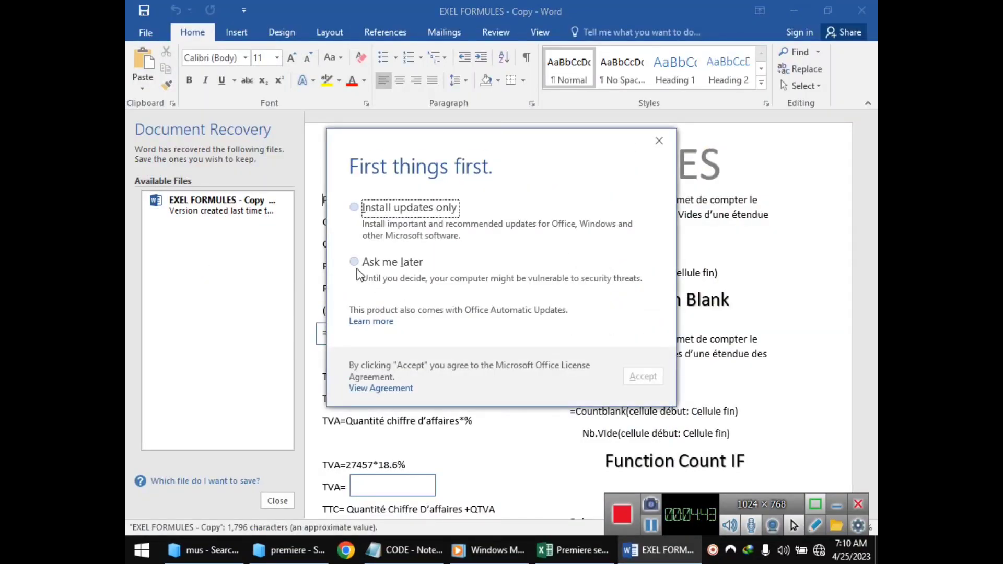
pyautogui.click(355, 263)
pyautogui.click(638, 379)
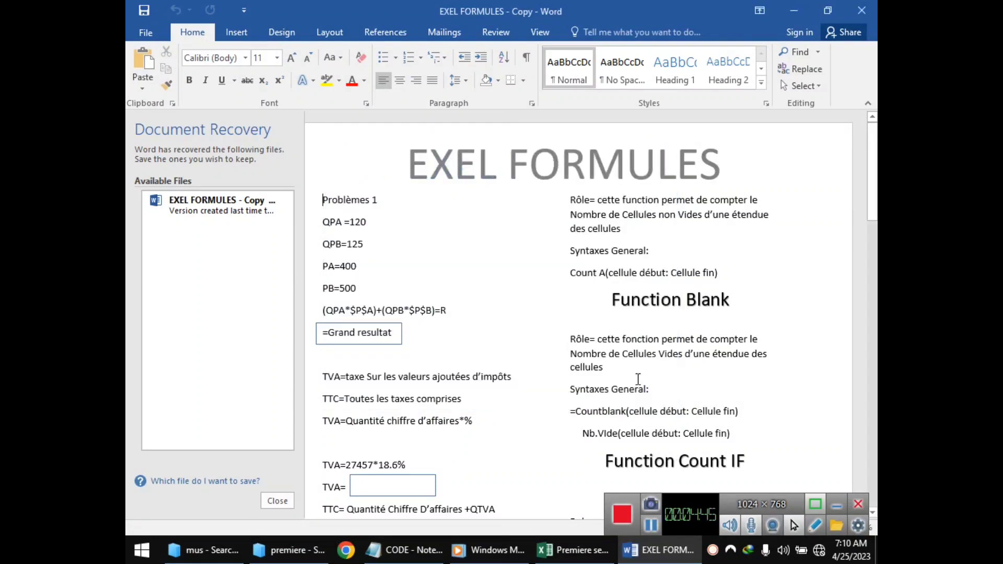
pyautogui.moveTo(875, 184); pyautogui.dragTo(876, 225)
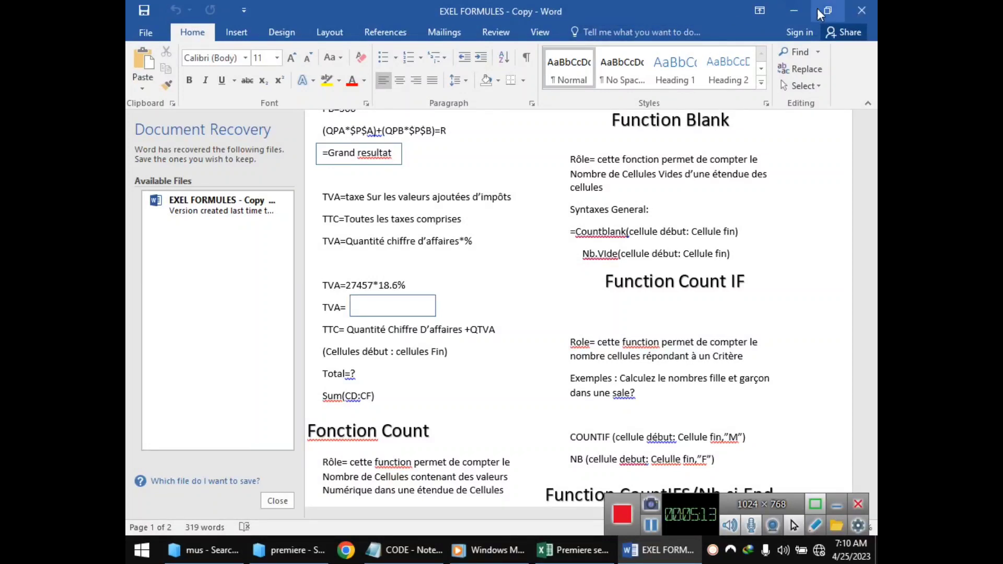
# Minimize the formulas document and switch back to the Premiere semaine workbook in Excel
pyautogui.click(793, 10)
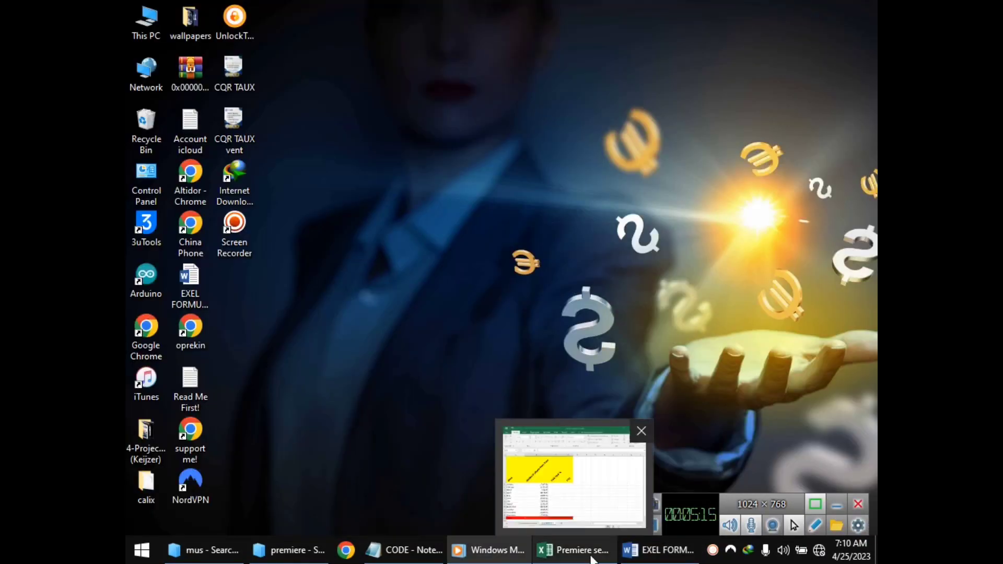
pyautogui.moveTo(639, 553)
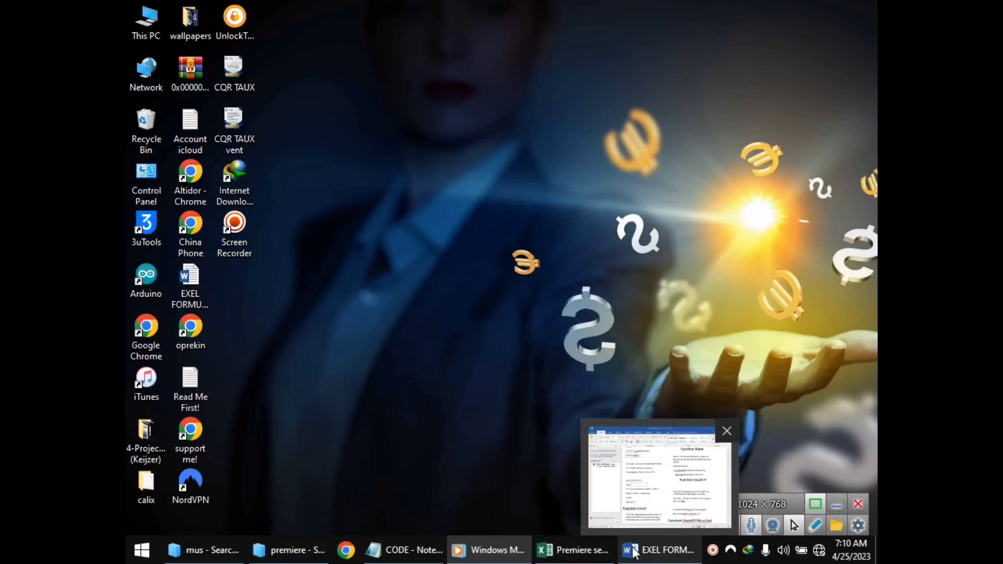
pyautogui.click(558, 553)
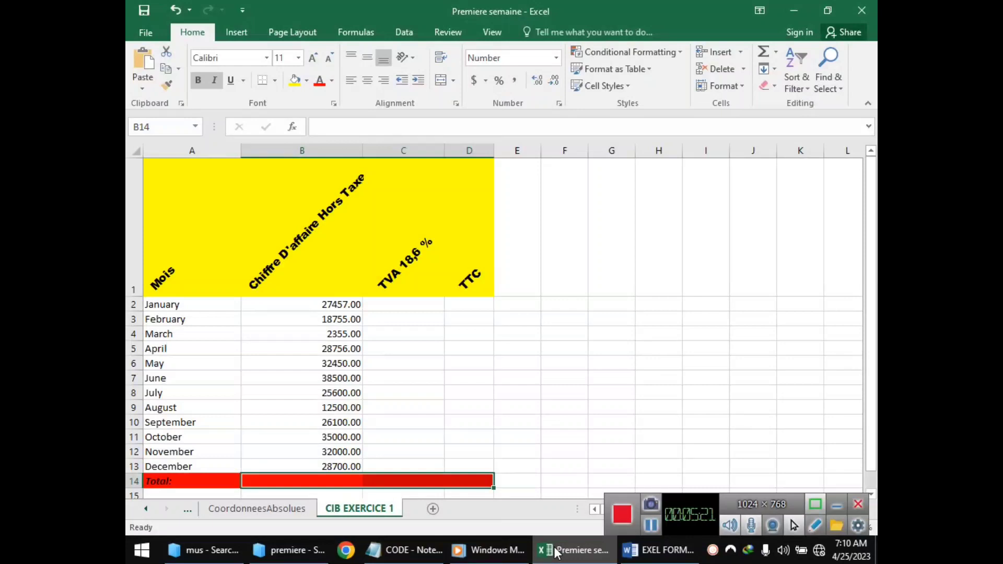
# Calculate January's TVA in C2 with =B2*18.6% and fill the formula down through December in C13
pyautogui.click(414, 301)
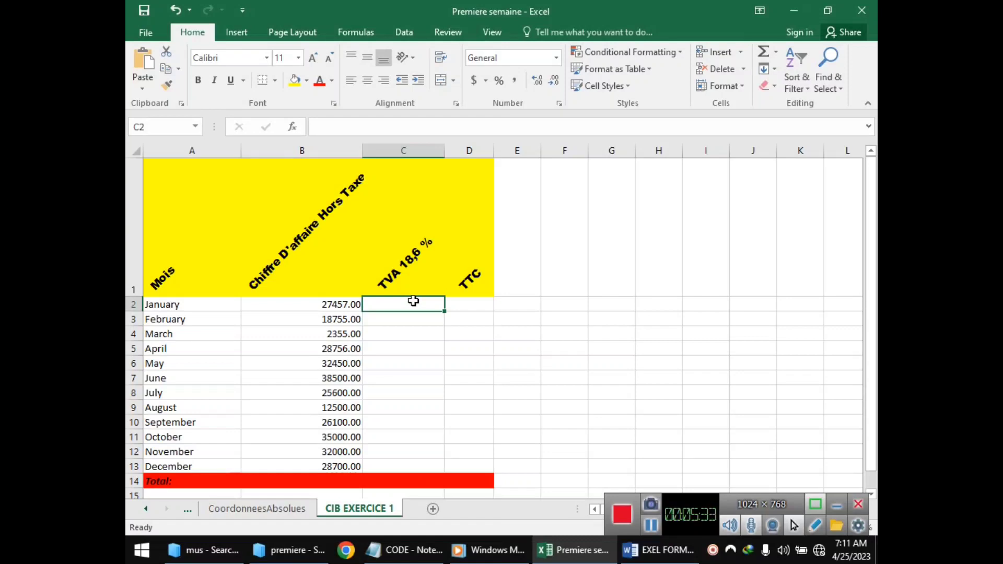
pyautogui.write('=')
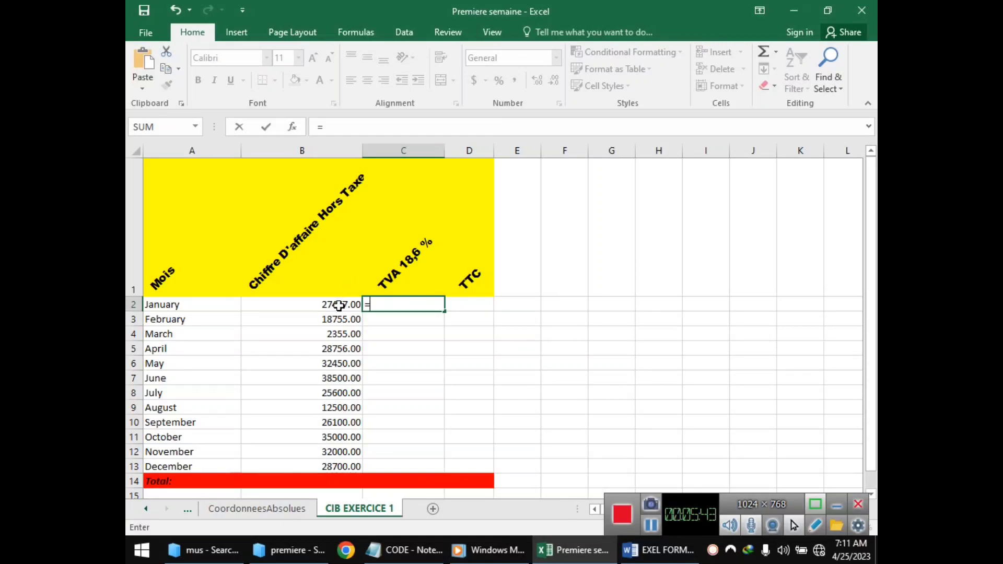
pyautogui.click(340, 306)
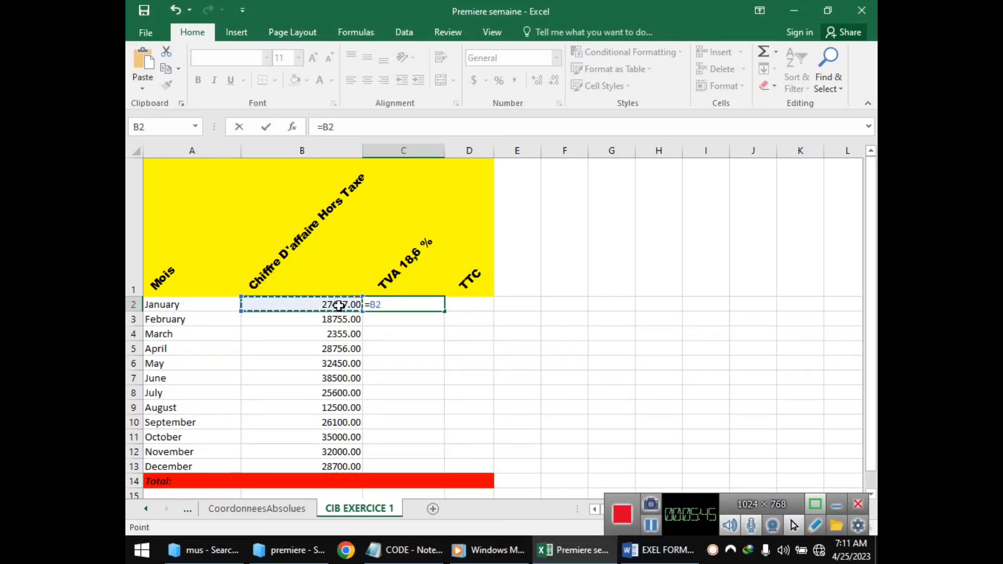
pyautogui.write('*')
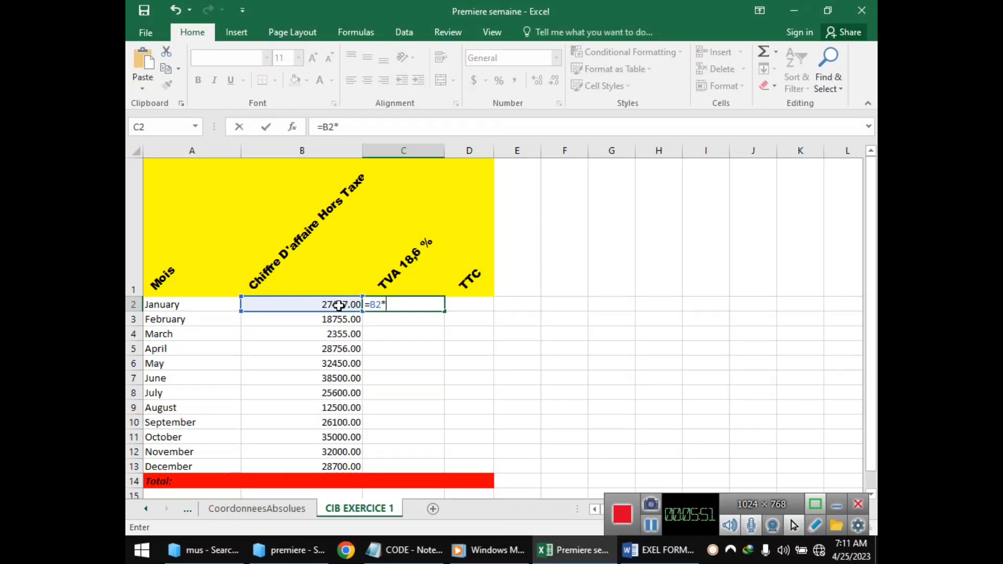
pyautogui.write('18.6%')
pyautogui.press('Return')
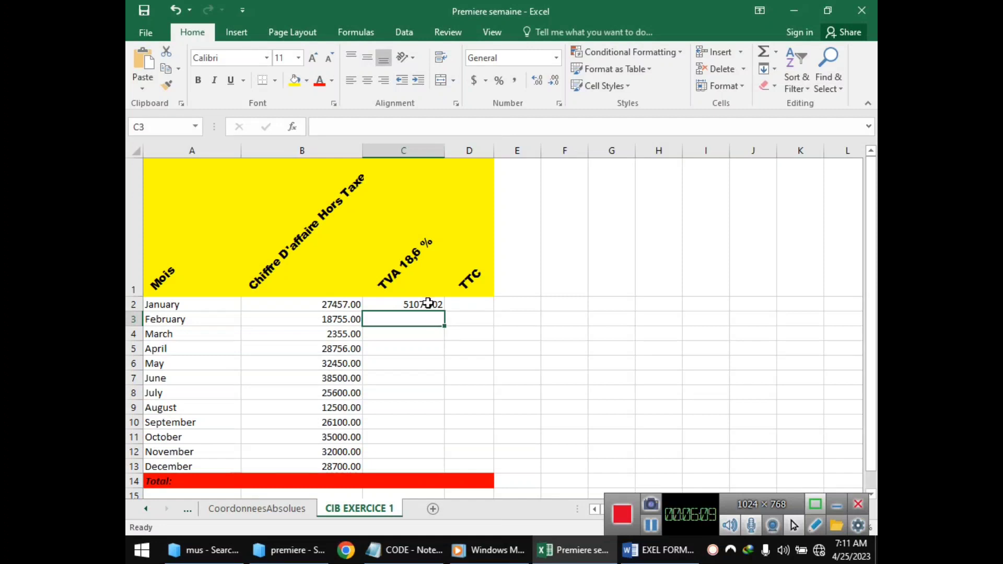
pyautogui.click(428, 303)
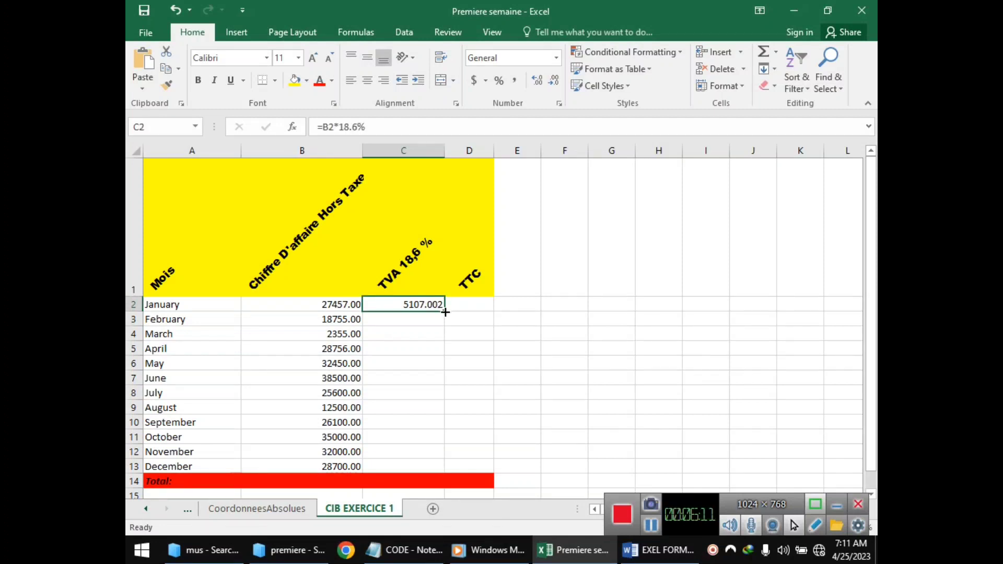
pyautogui.moveTo(446, 312); pyautogui.dragTo(434, 466)
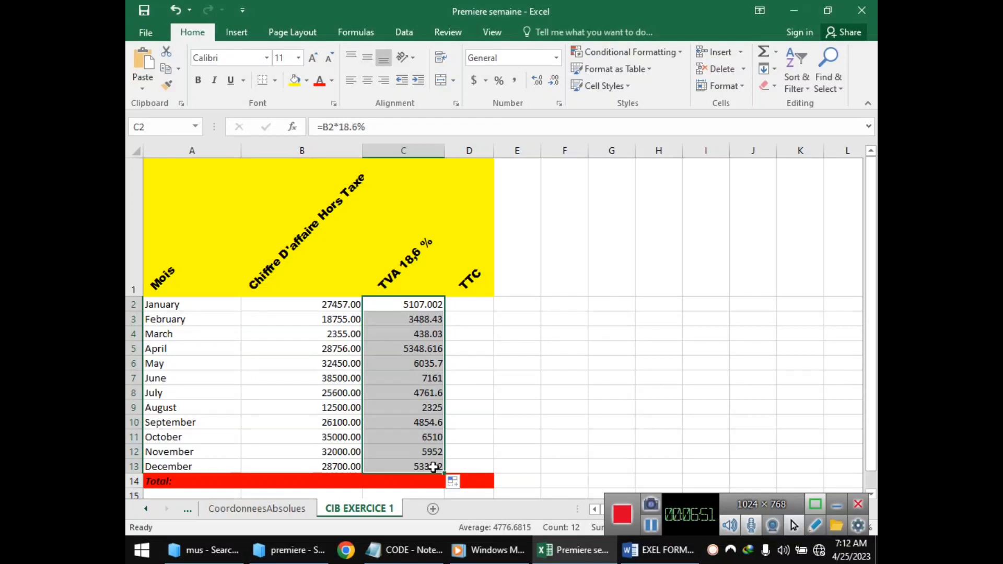
# Calculate January's TTC in D2 with =B2+C2 and fill the formula down through December in D13
pyautogui.click(474, 309)
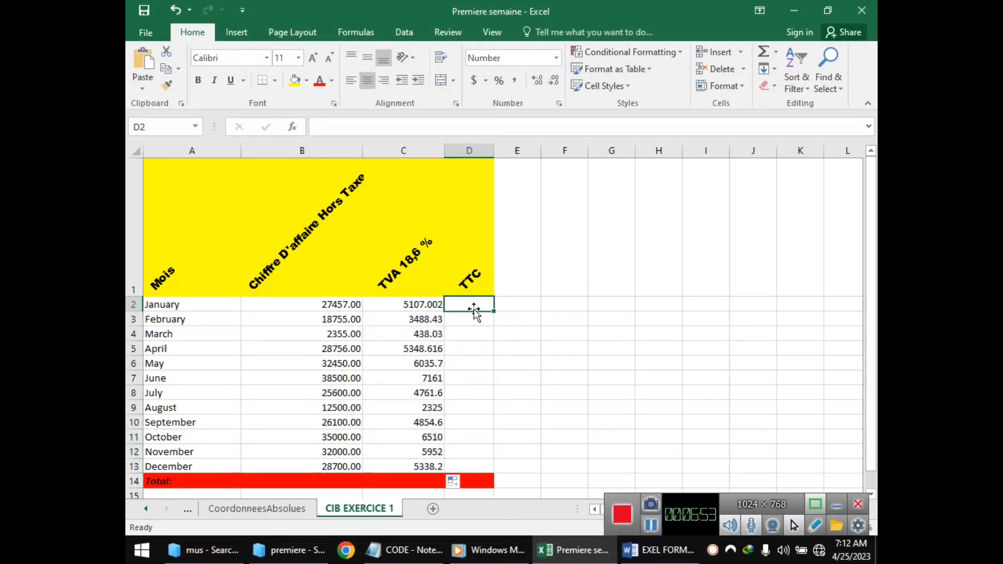
pyautogui.write('=')
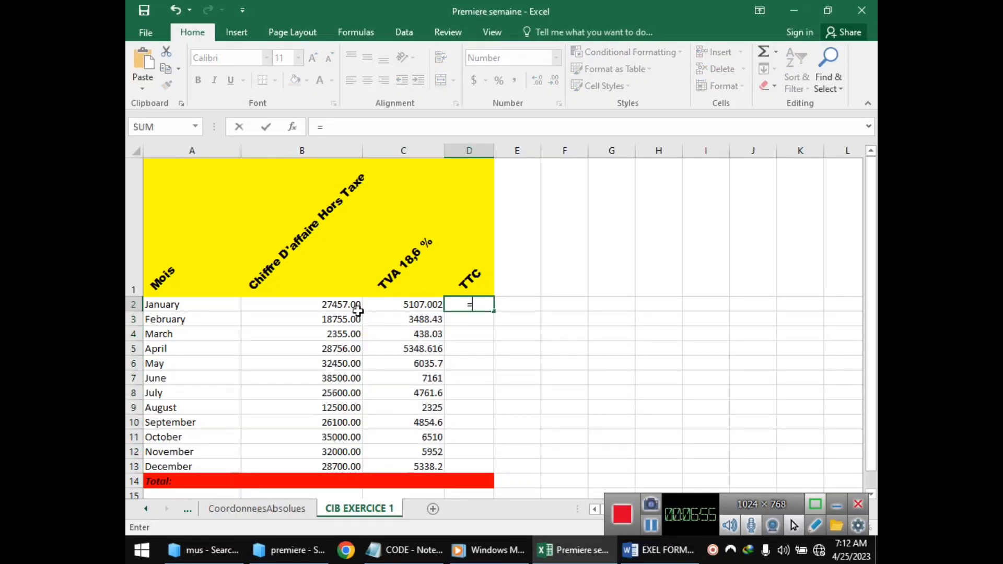
pyautogui.click(357, 307)
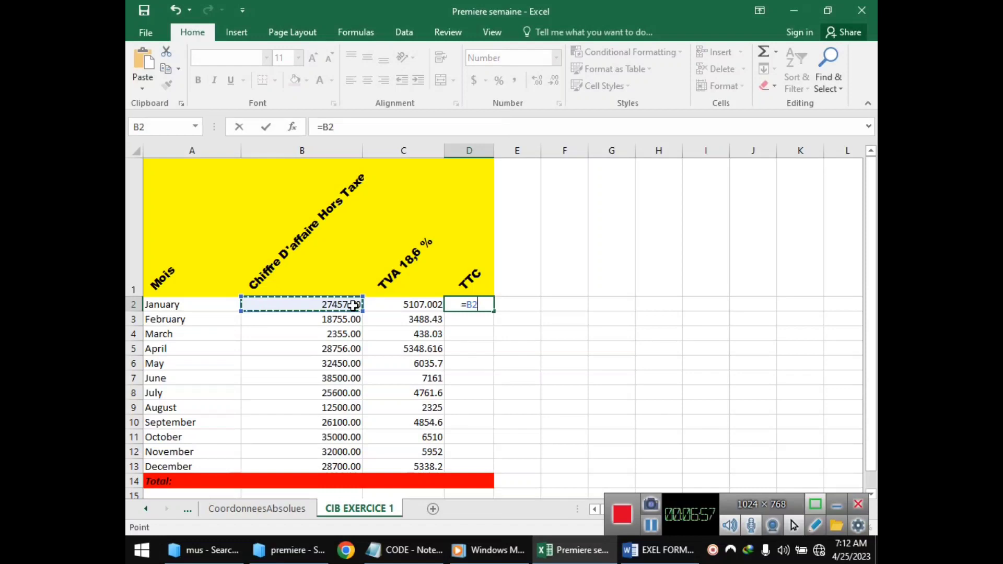
pyautogui.write('+')
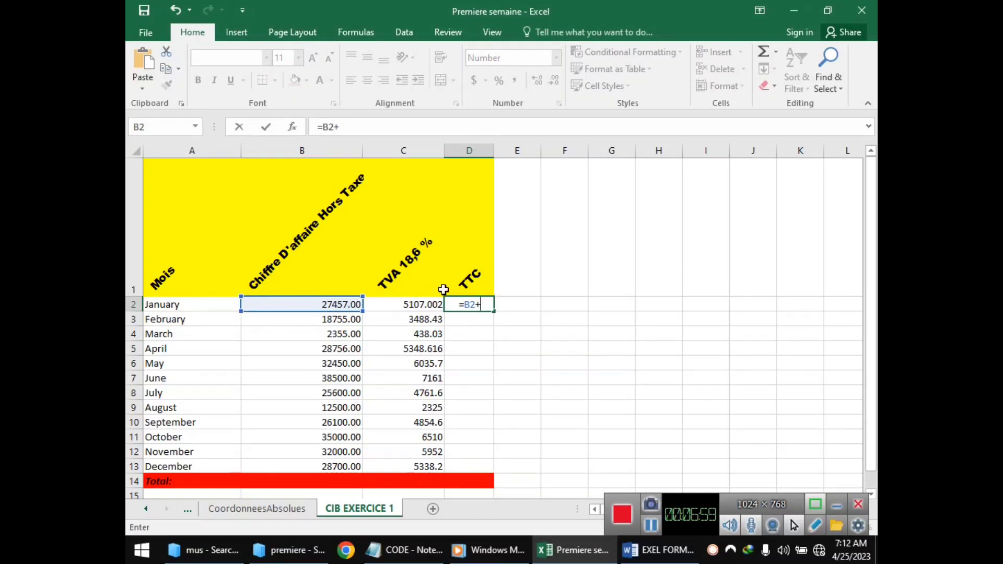
pyautogui.click(422, 305)
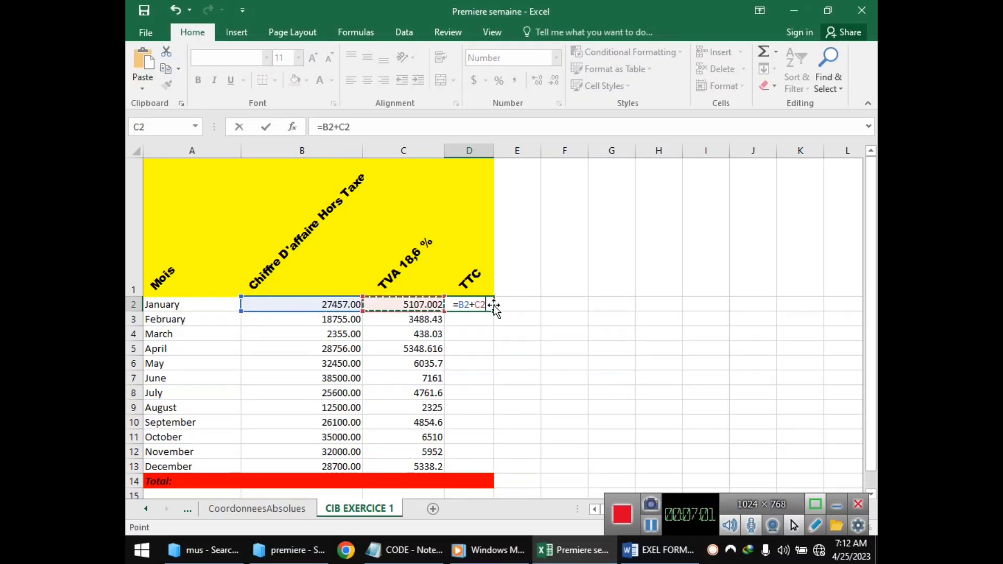
pyautogui.hotkey('ctrl', 'Return')
pyautogui.press('Return')
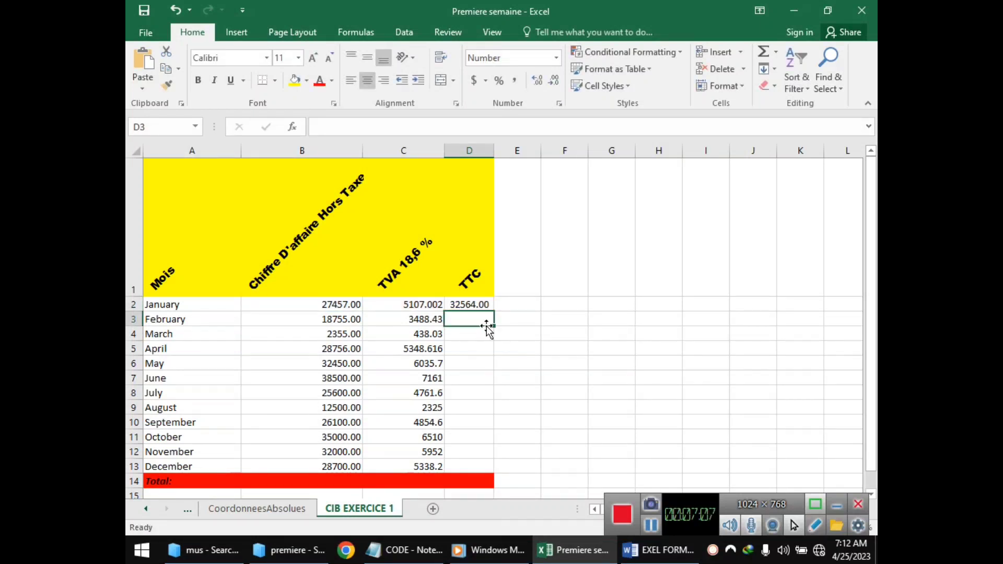
pyautogui.click(484, 306)
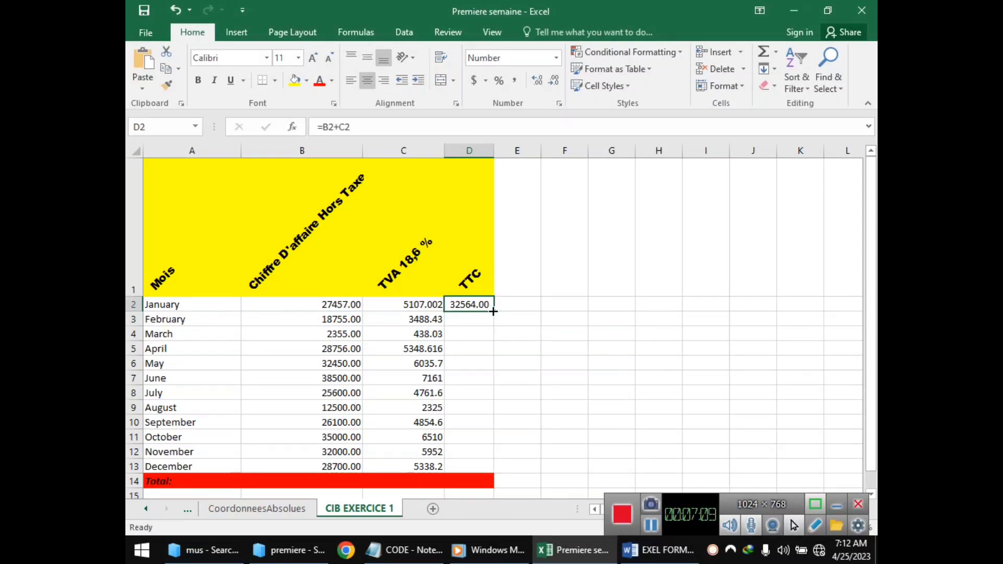
pyautogui.moveTo(492, 311); pyautogui.dragTo(483, 469)
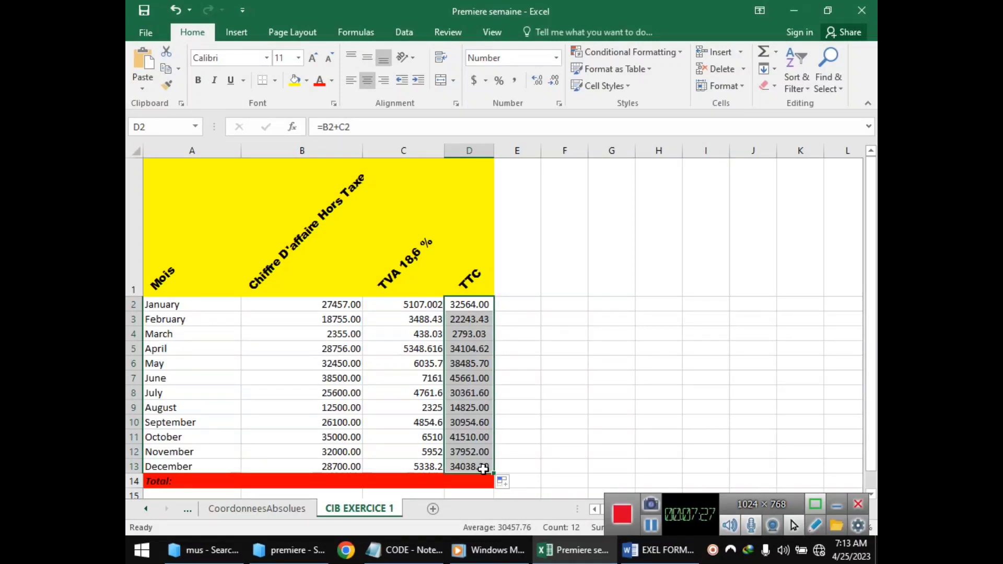
# Total the Chiffre D'affaire Hors Taxe column in B14 with =SUM(B2:B13)
pyautogui.click(321, 483)
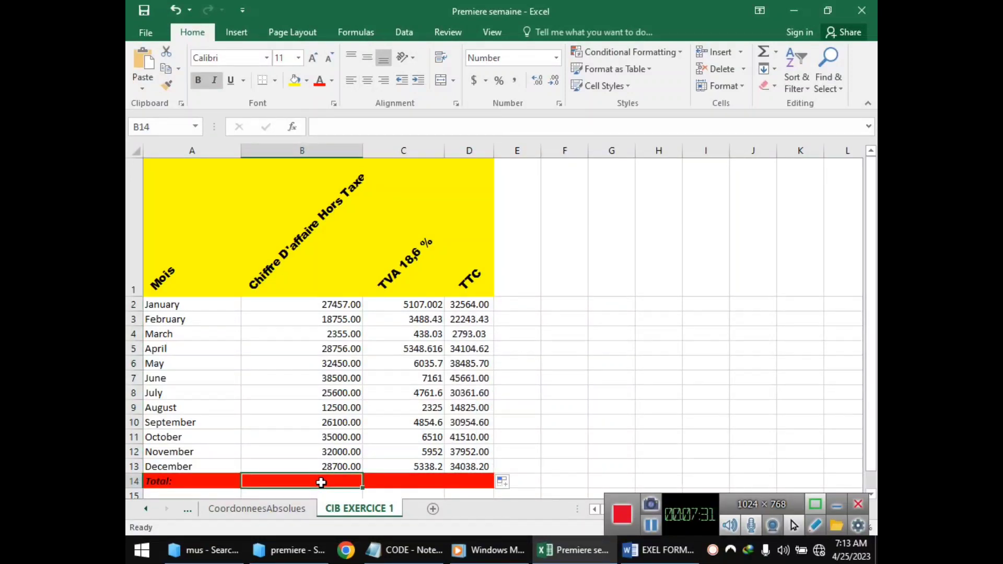
pyautogui.write('=')
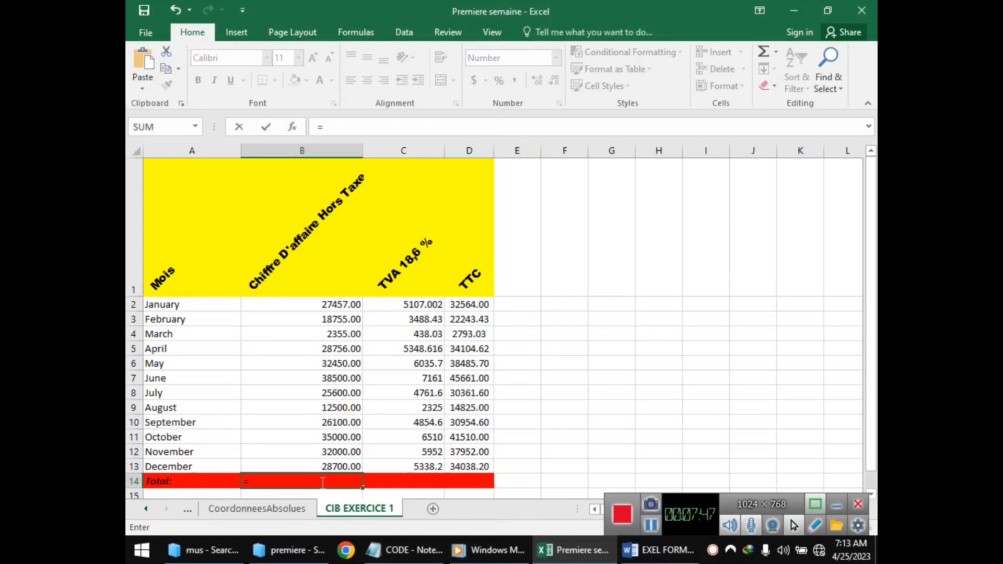
pyautogui.write('\\')
pyautogui.press('BackSpace')
pyautogui.write('somme')
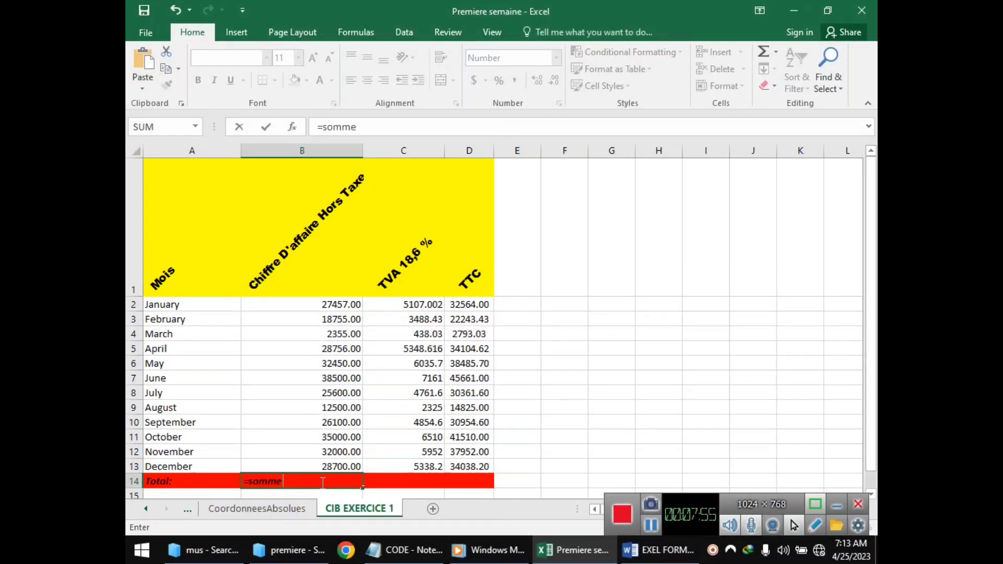
pyautogui.press('BackSpace')
pyautogui.press('BackSpace')
pyautogui.press('BackSpace')
pyautogui.press('BackSpace')
pyautogui.write('um')
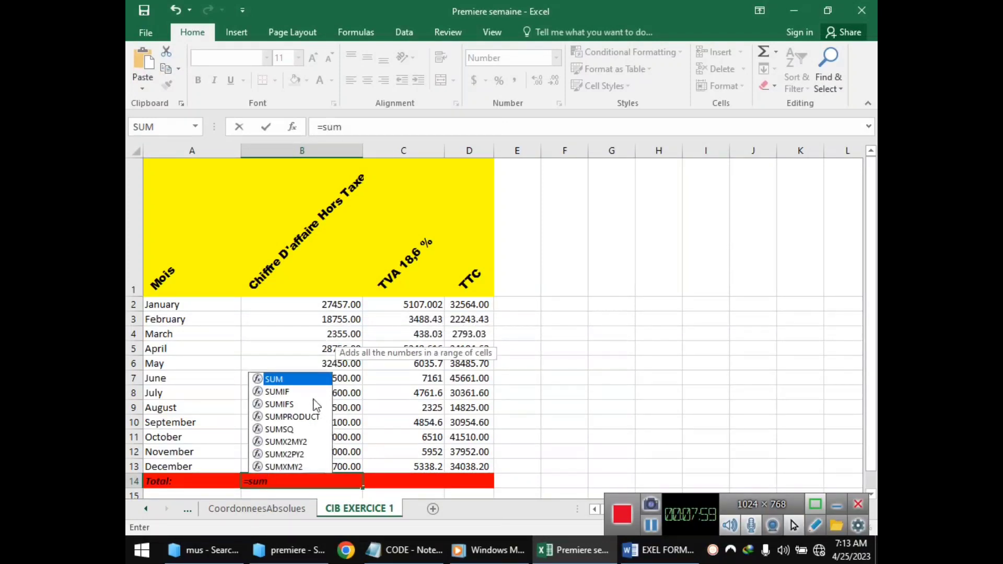
pyautogui.doubleClick(296, 378)
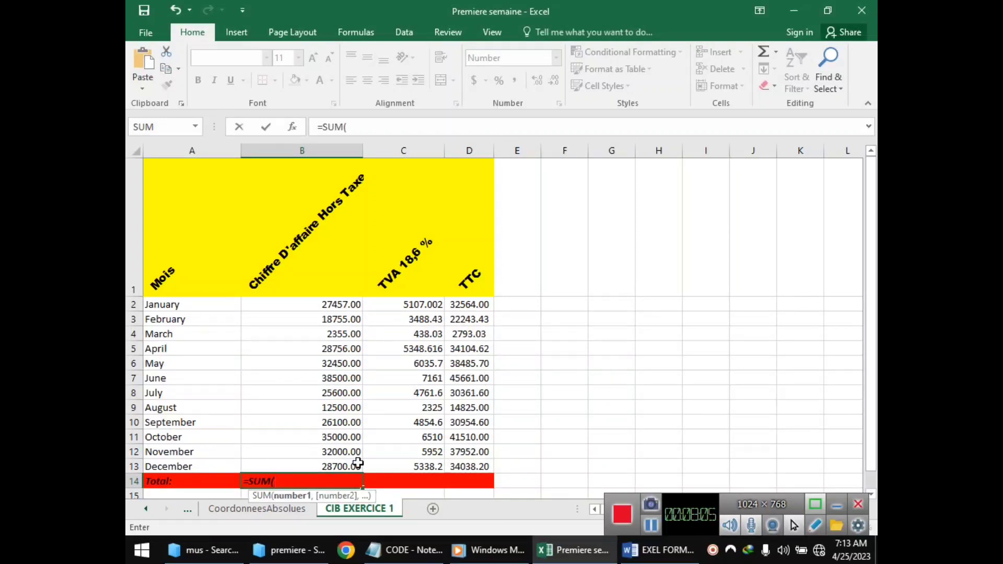
pyautogui.click(344, 304)
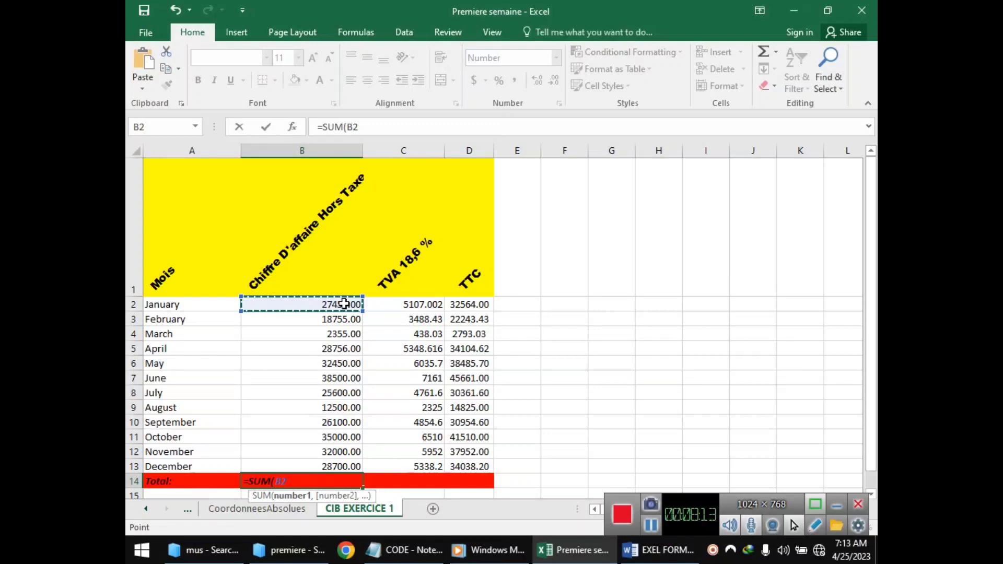
pyautogui.press('F8')
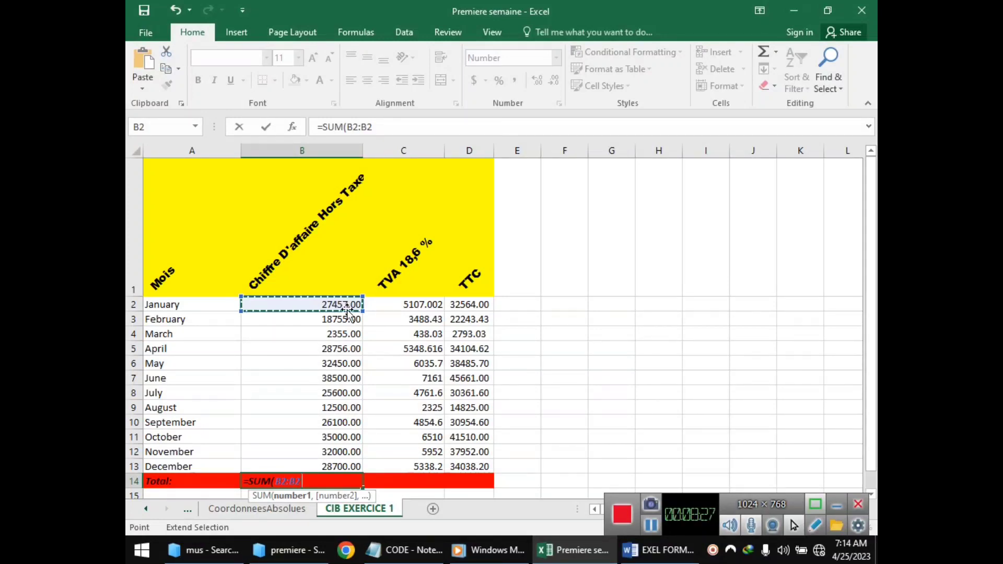
pyautogui.click(340, 465)
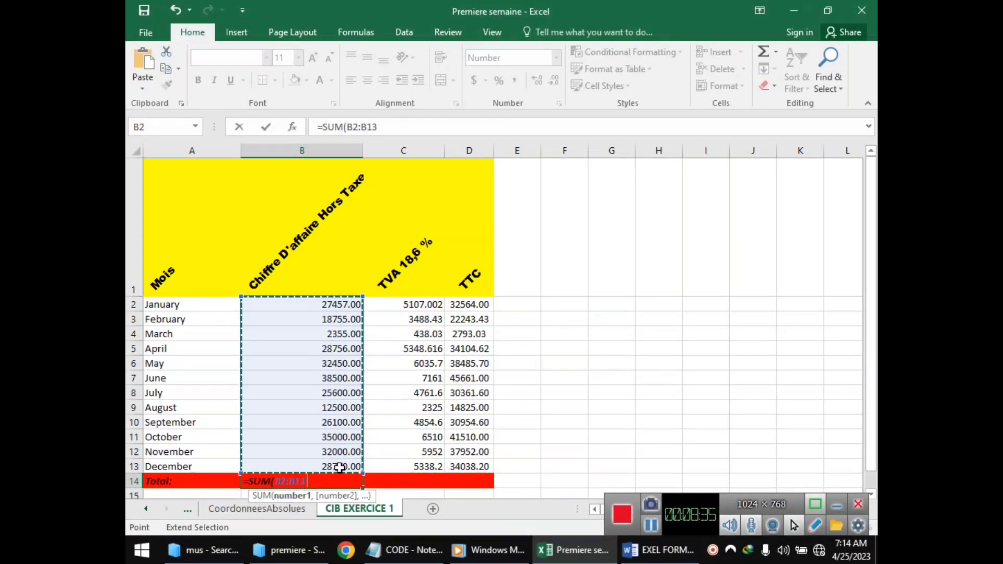
pyautogui.write(')')
pyautogui.press('Return')
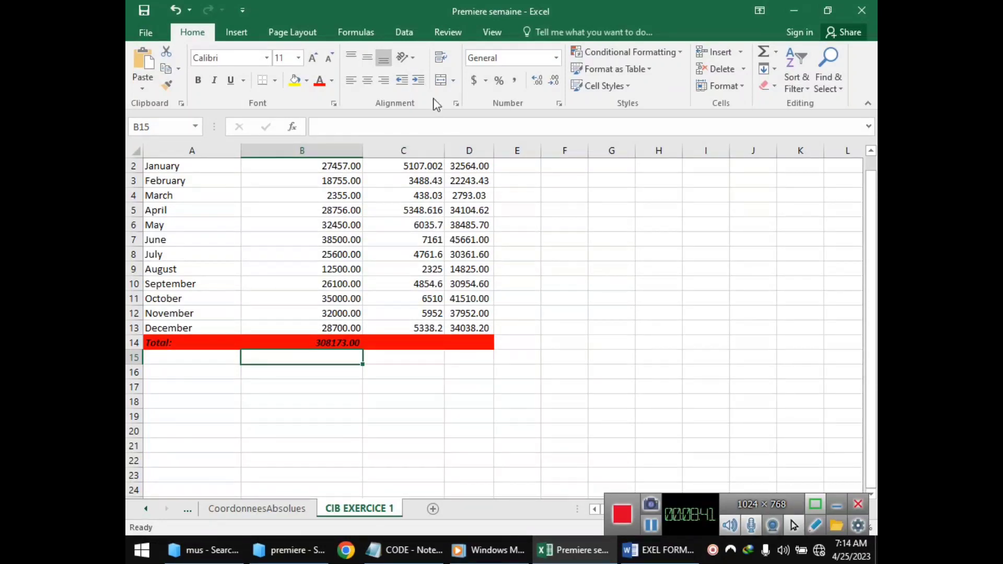
# Fill the B14 total formula across the Total row to the TVA and TTC columns, through D14
pyautogui.moveTo(874, 300); pyautogui.dragTo(871, 270)
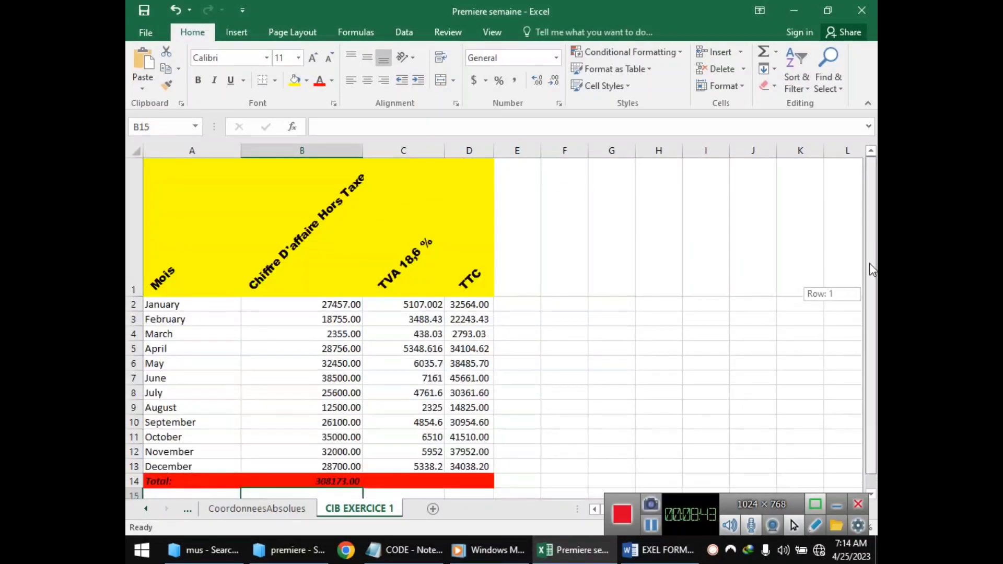
pyautogui.click(304, 477)
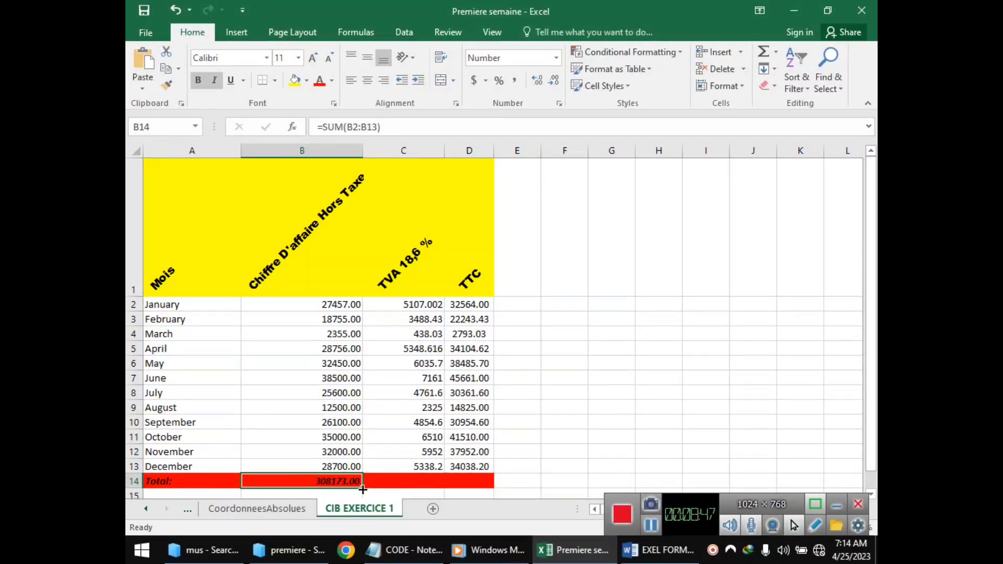
pyautogui.moveTo(362, 487); pyautogui.dragTo(409, 483)
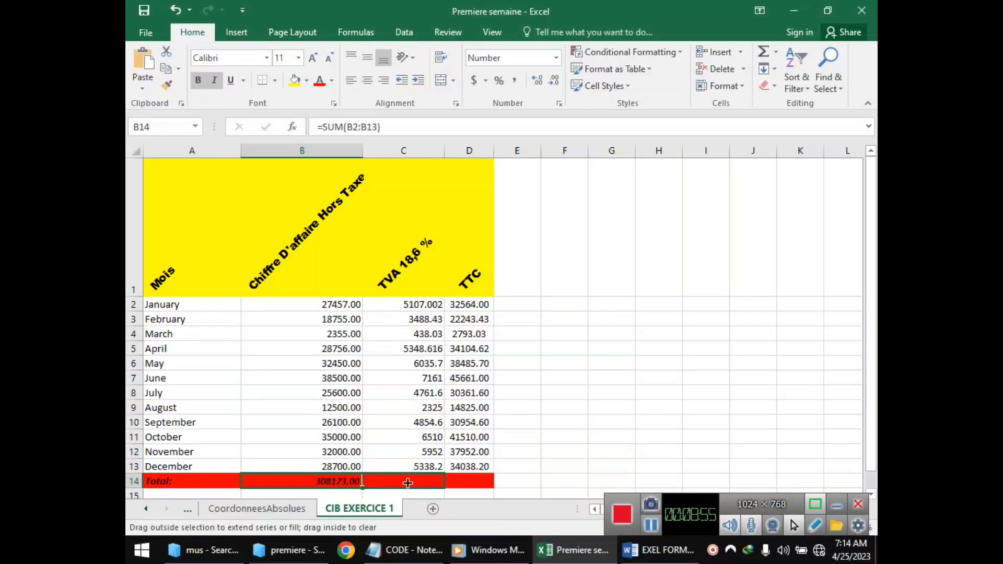
pyautogui.moveTo(408, 484); pyautogui.dragTo(407, 482)
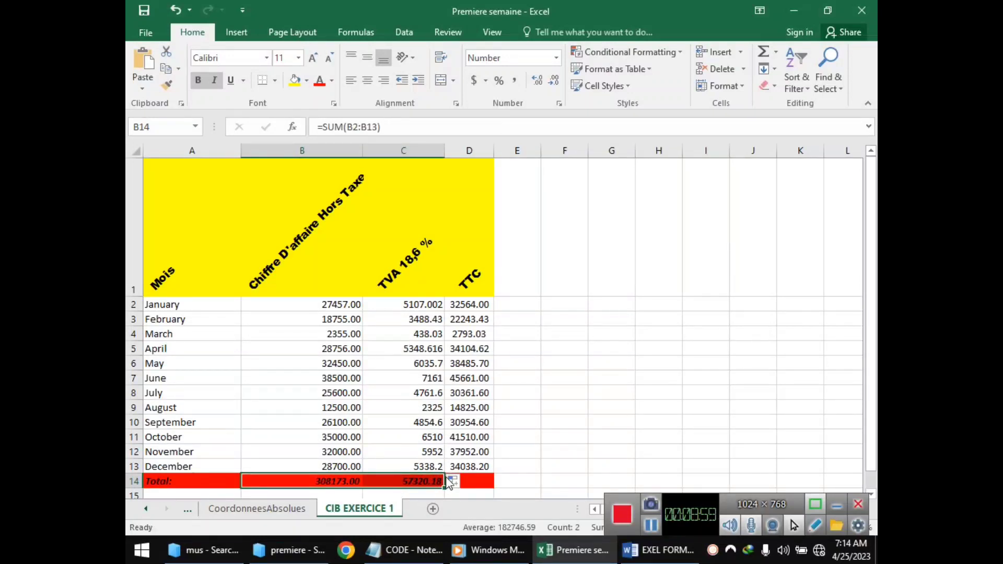
pyautogui.moveTo(444, 488); pyautogui.dragTo(481, 485)
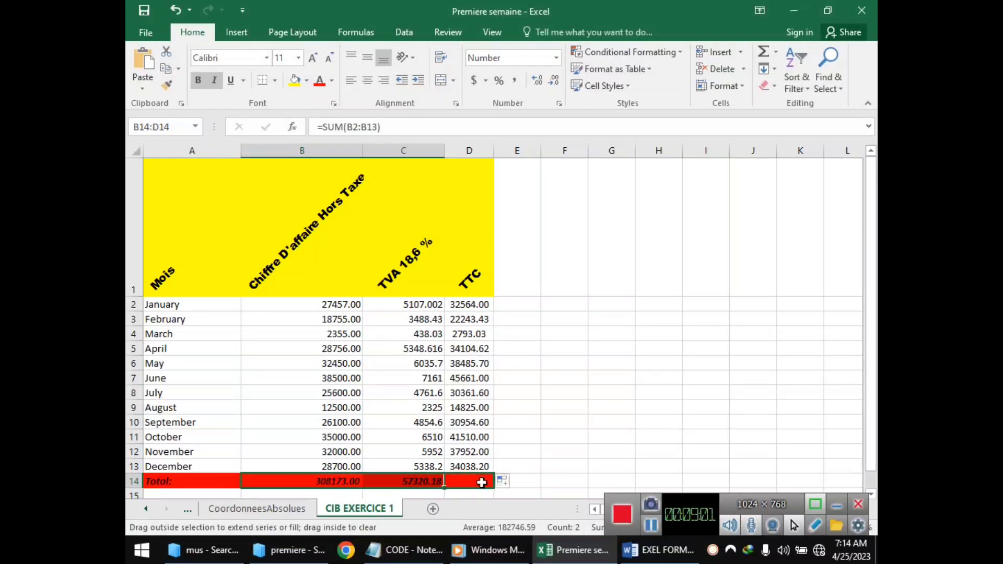